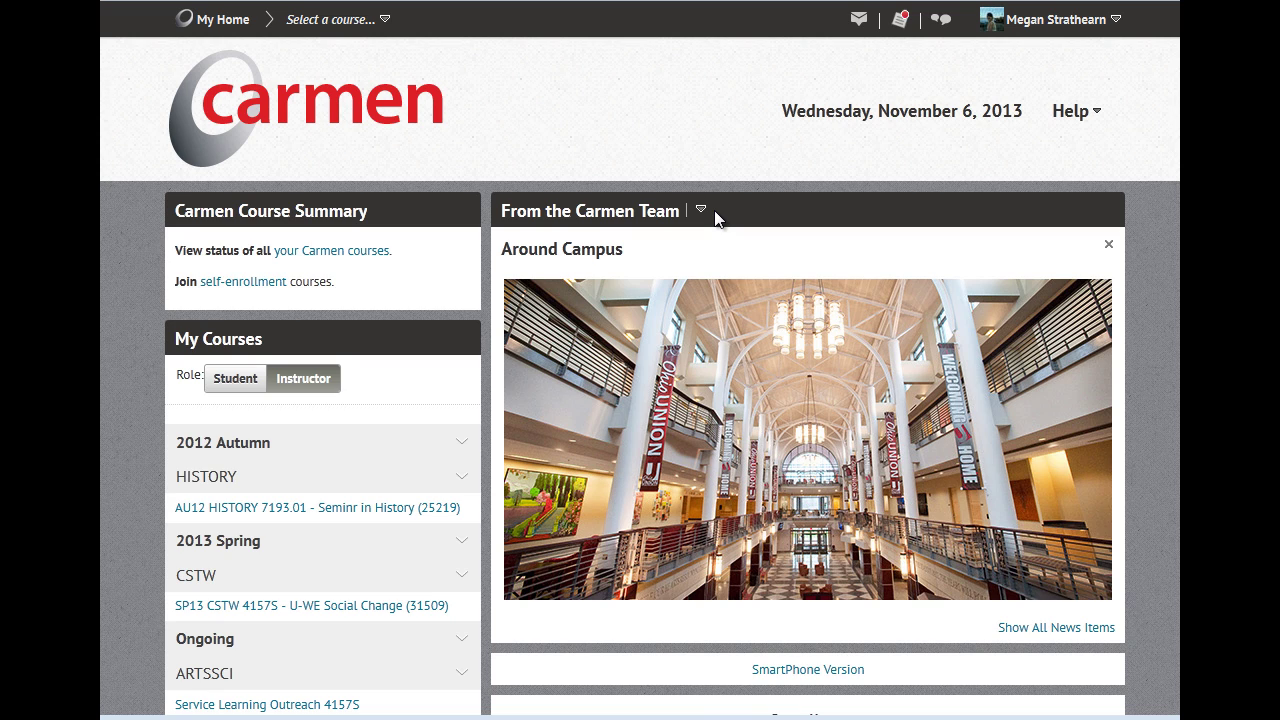
# Open the AU12 HISTORY 7193.01 seminar course and go to its Dropbox folders
pyautogui.click(384, 24)
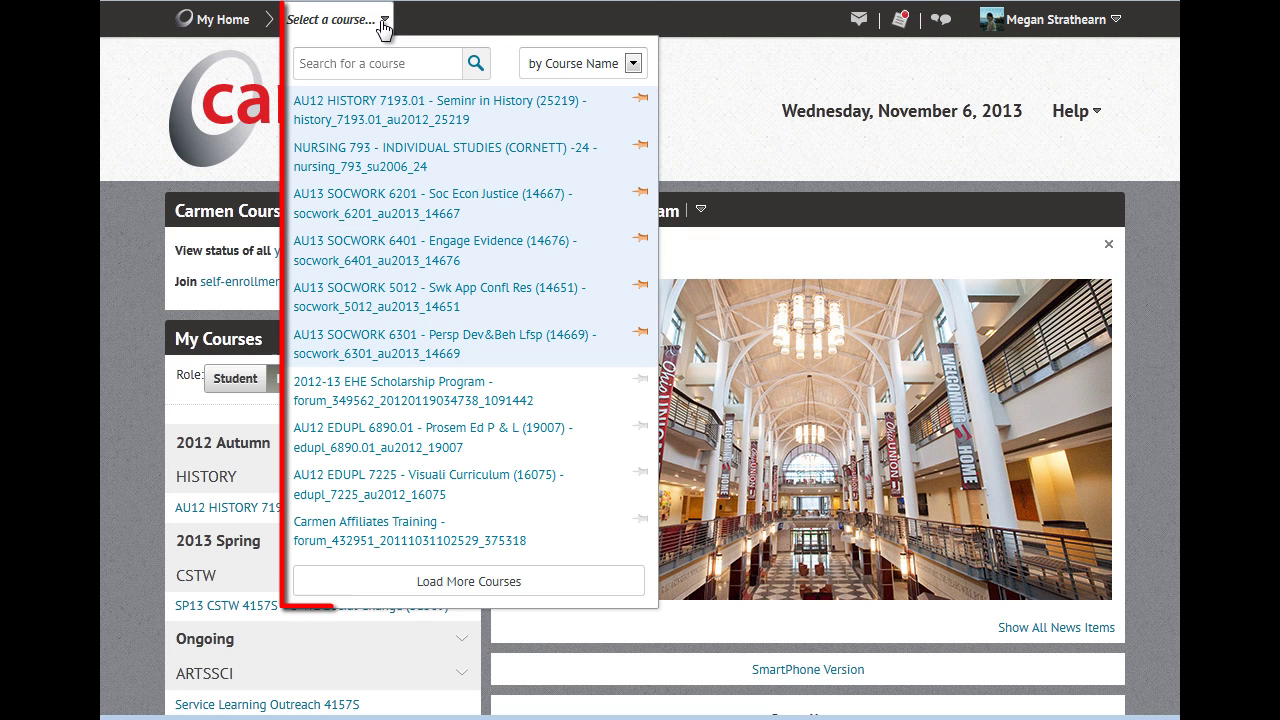
pyautogui.click(384, 115)
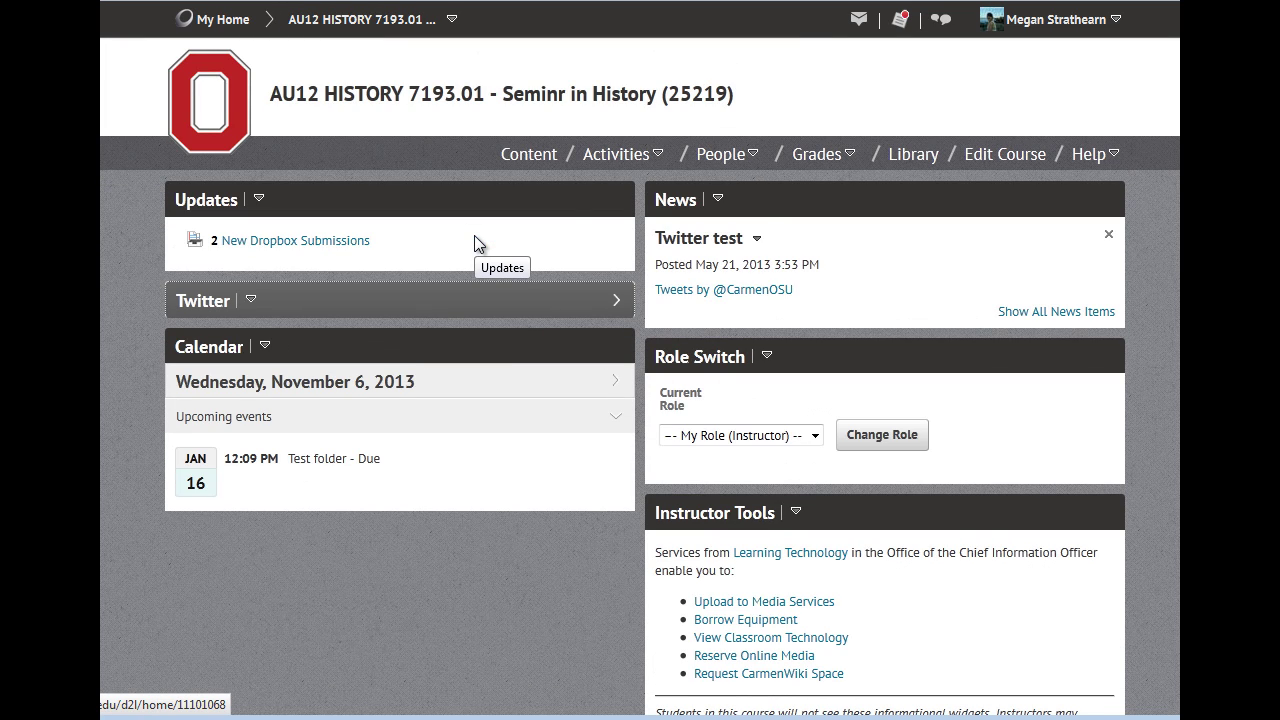
pyautogui.click(623, 168)
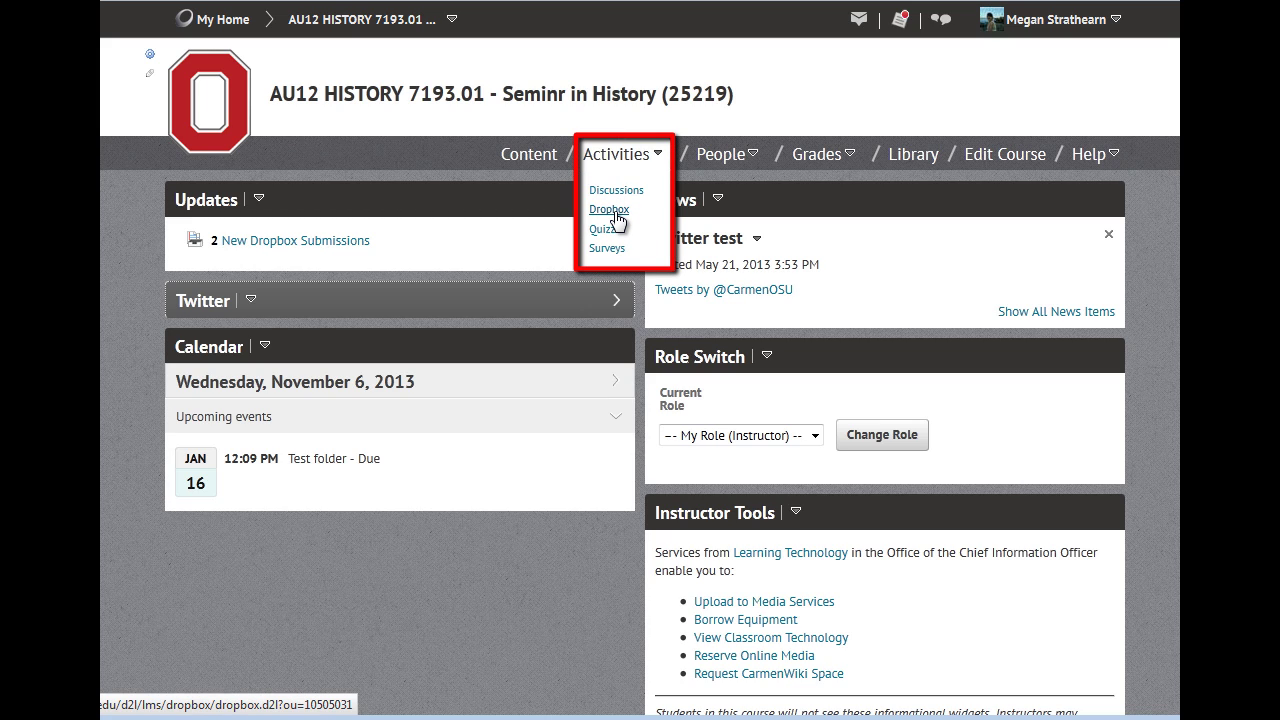
pyautogui.click(610, 210)
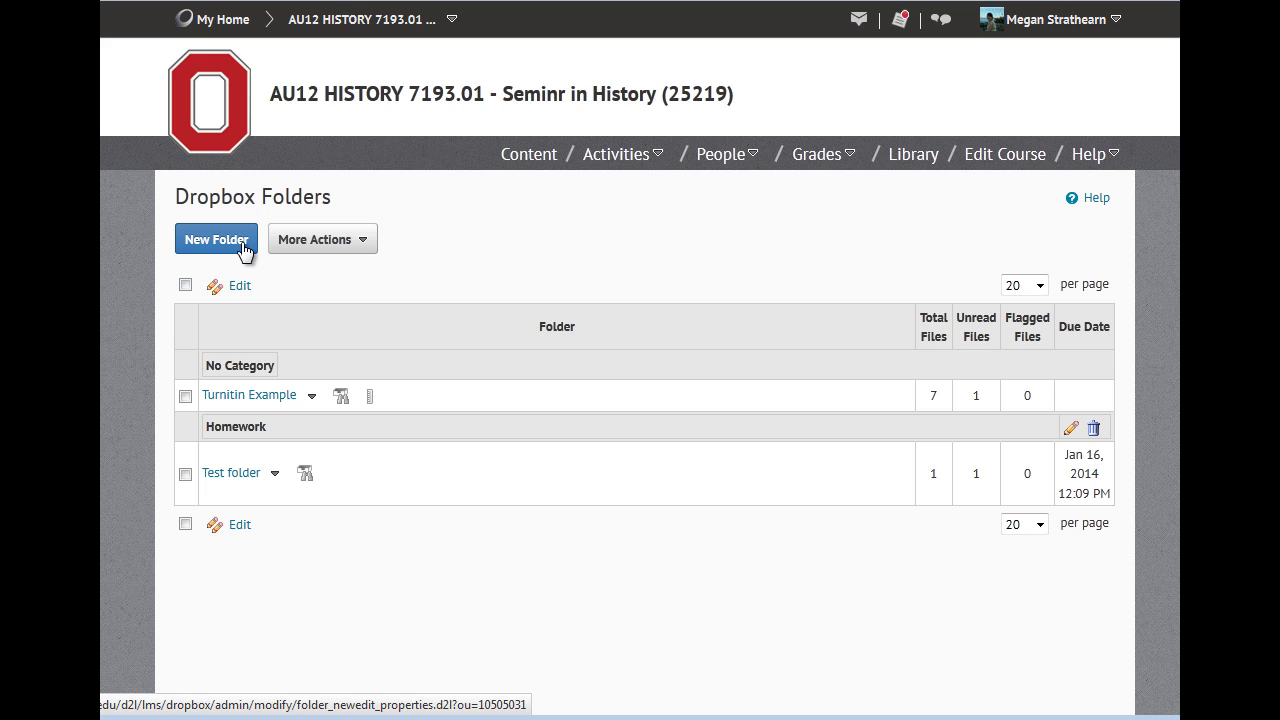
pyautogui.click(309, 240)
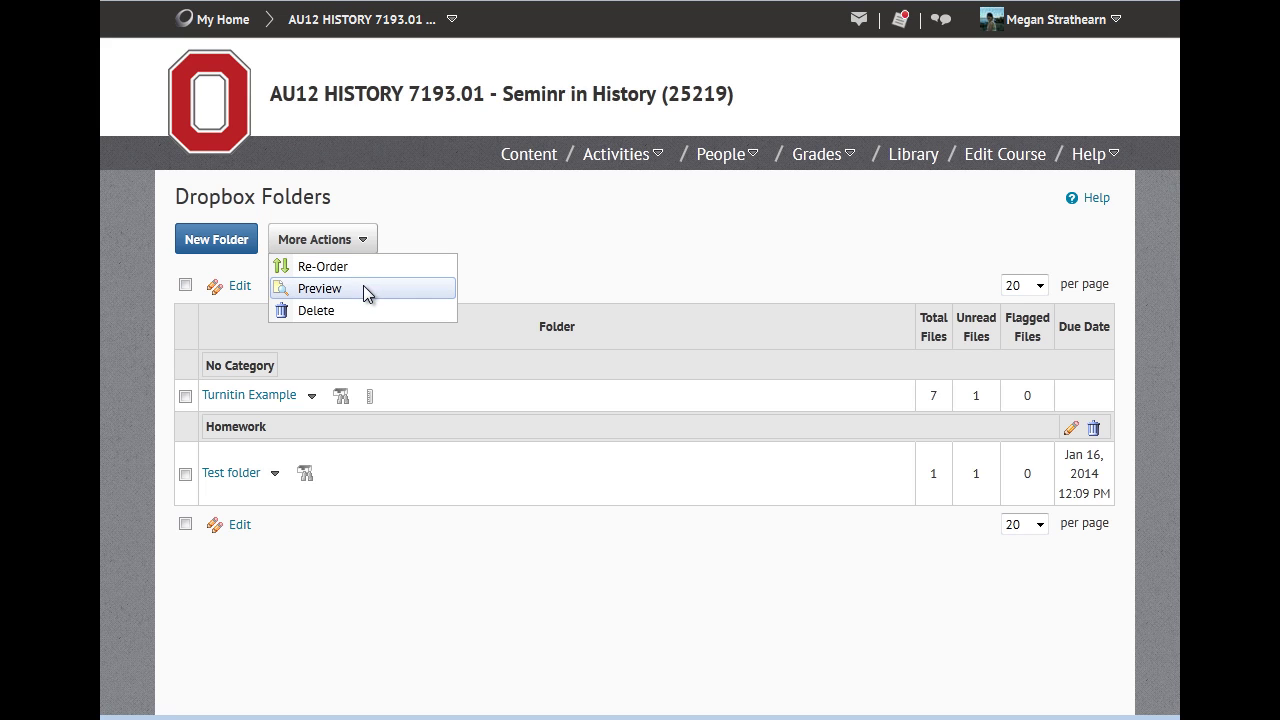
pyautogui.click(413, 238)
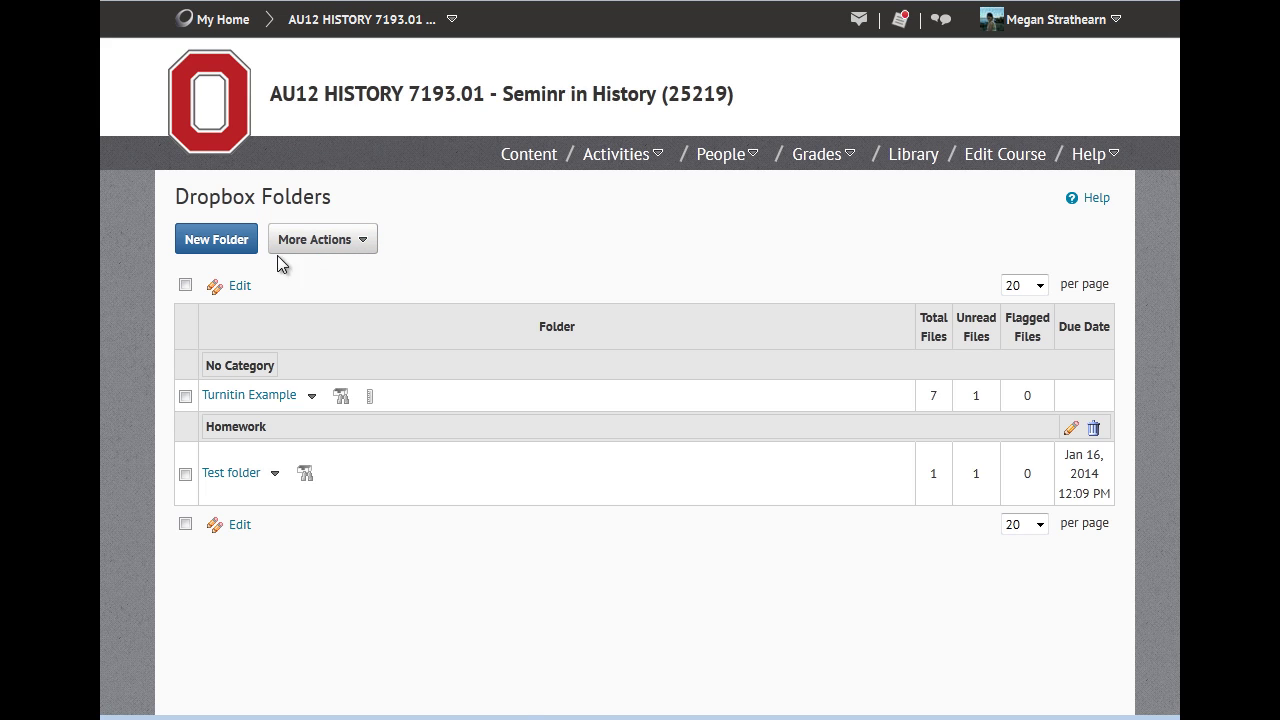
# Start a new dropbox folder and name it "Testing Carmen Dropbox"
pyautogui.click(233, 248)
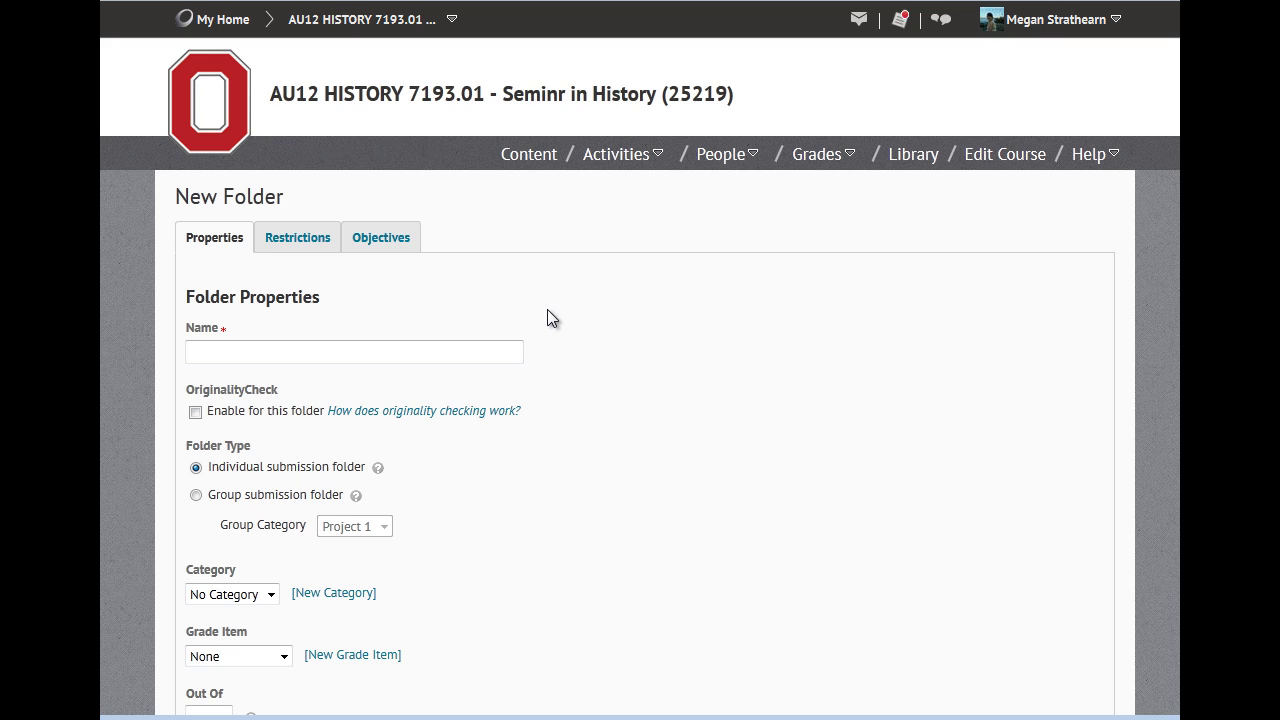
pyautogui.click(431, 351)
pyautogui.click(612, 343)
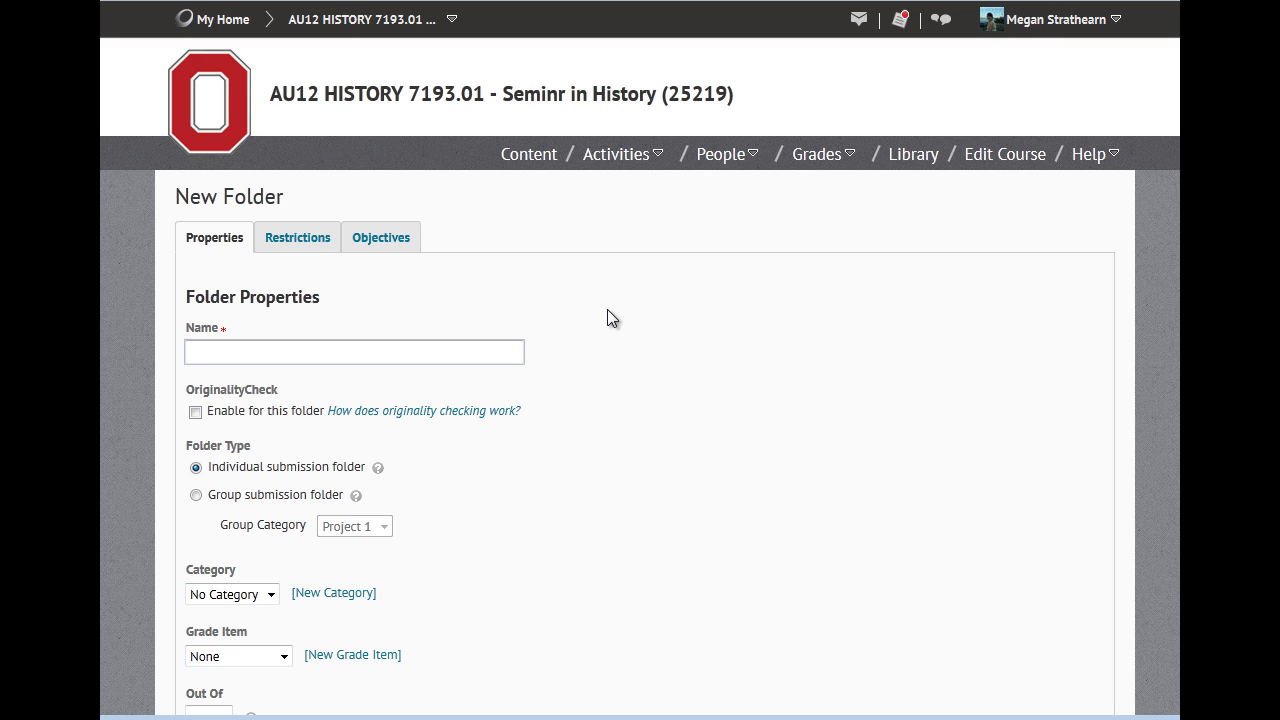
pyautogui.write('Testing Carmen Dropbox')
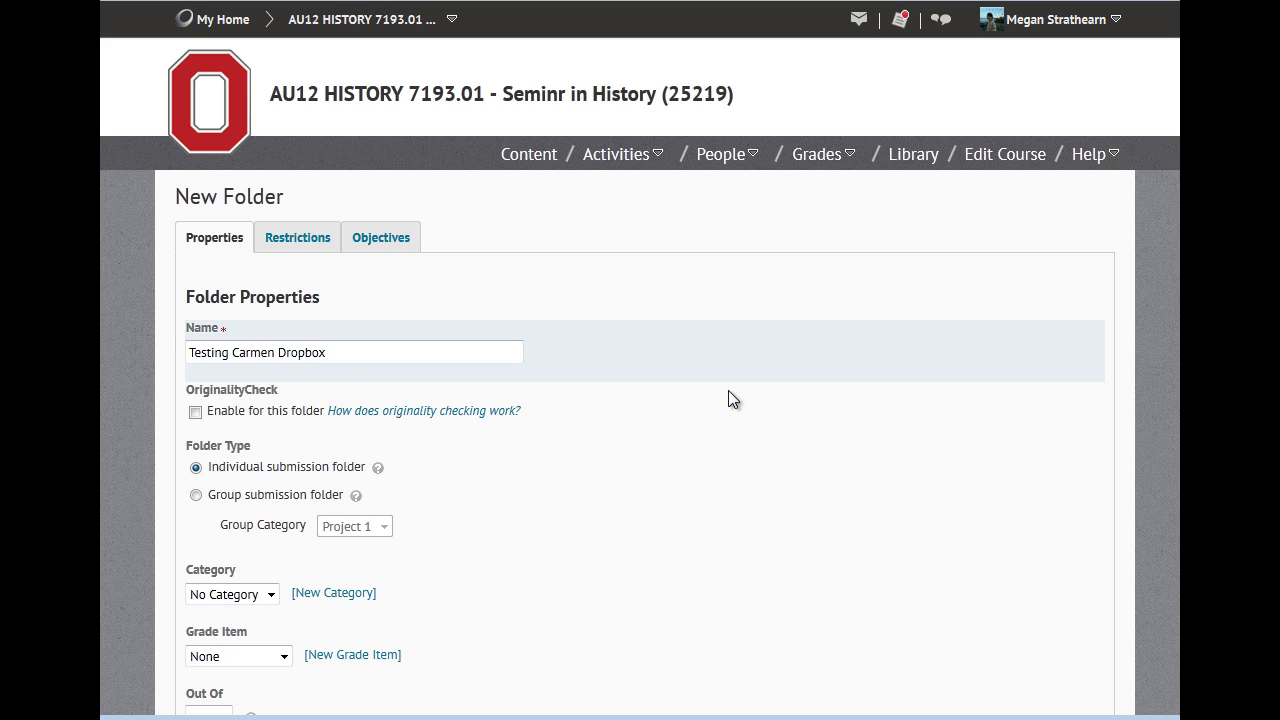
# Make the folder a group submission folder with Project 1 as the group category
pyautogui.scroll(-2, 728, 390)
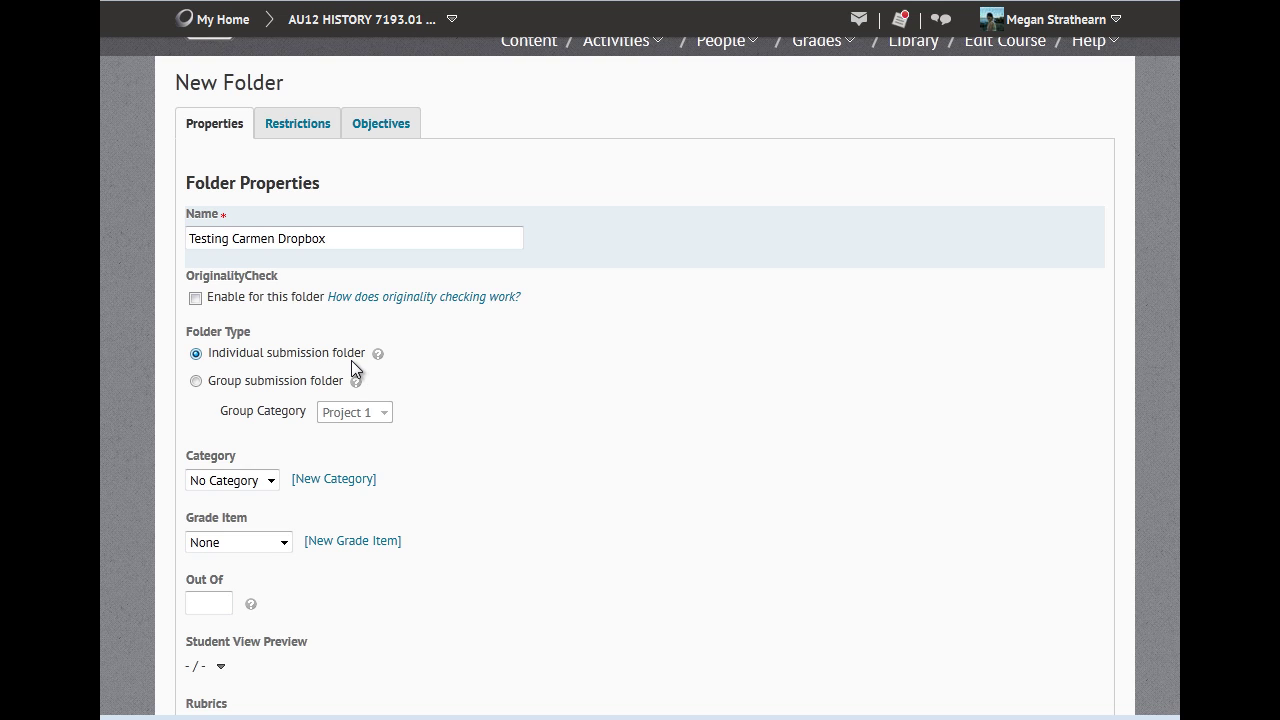
pyautogui.click(194, 381)
pyautogui.click(367, 413)
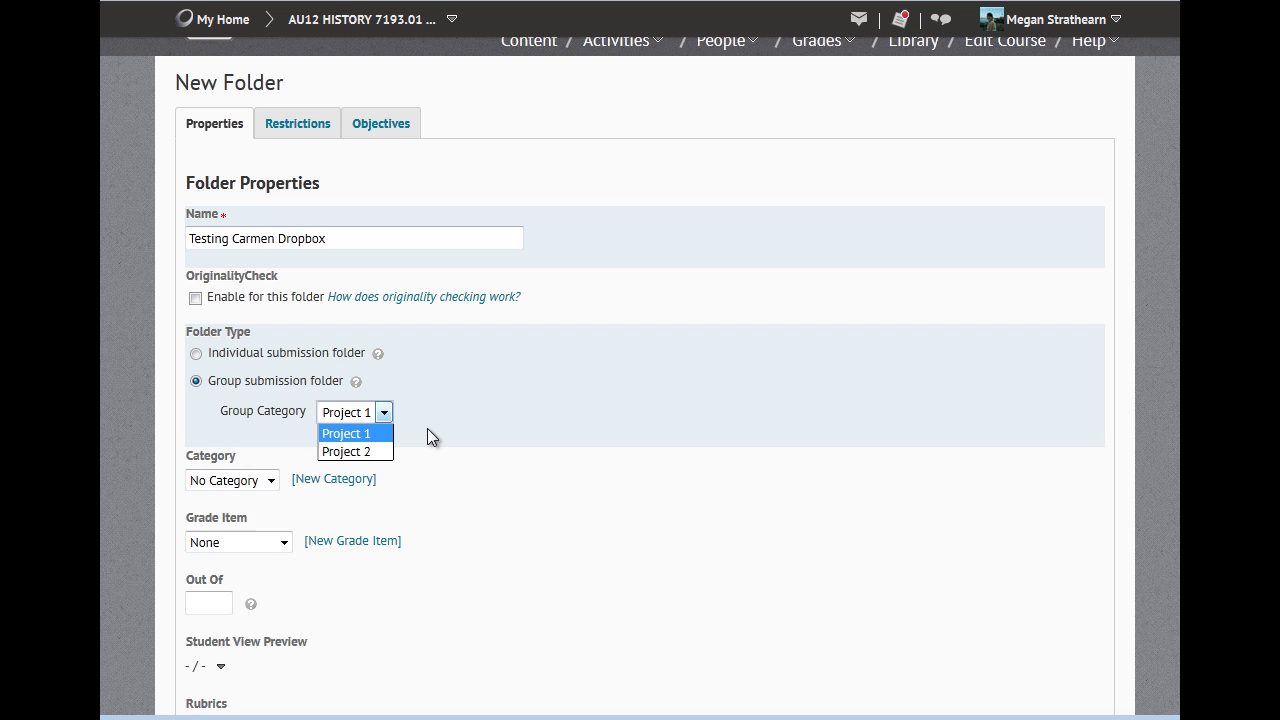
pyautogui.click(484, 428)
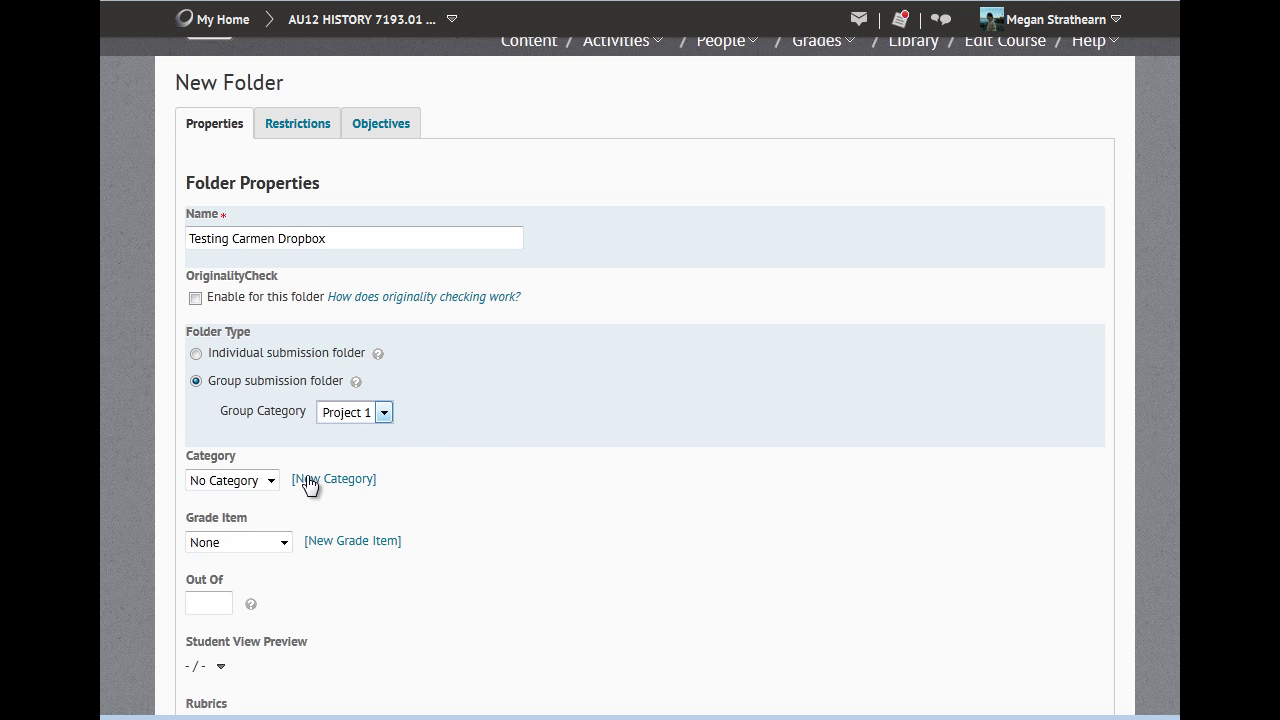
# Review the new folder's category, grade item, rubric, custom instructions, attachment and submission options
pyautogui.click(270, 481)
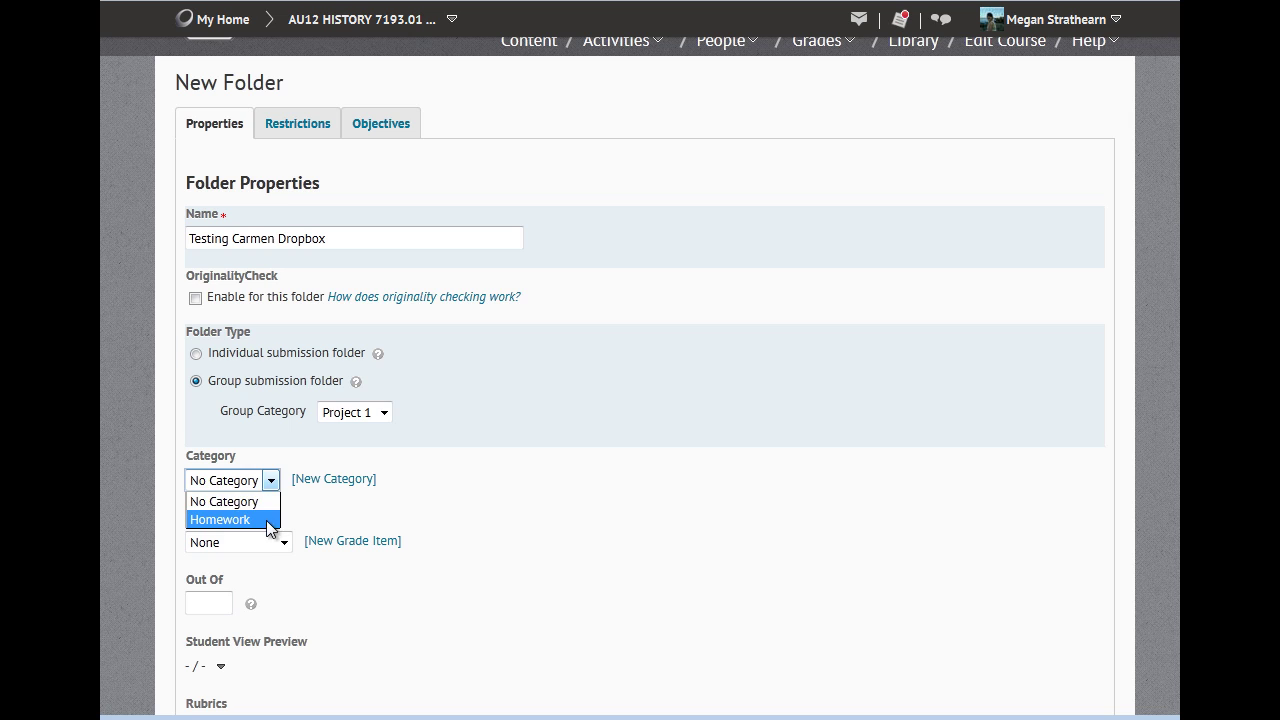
pyautogui.click(268, 487)
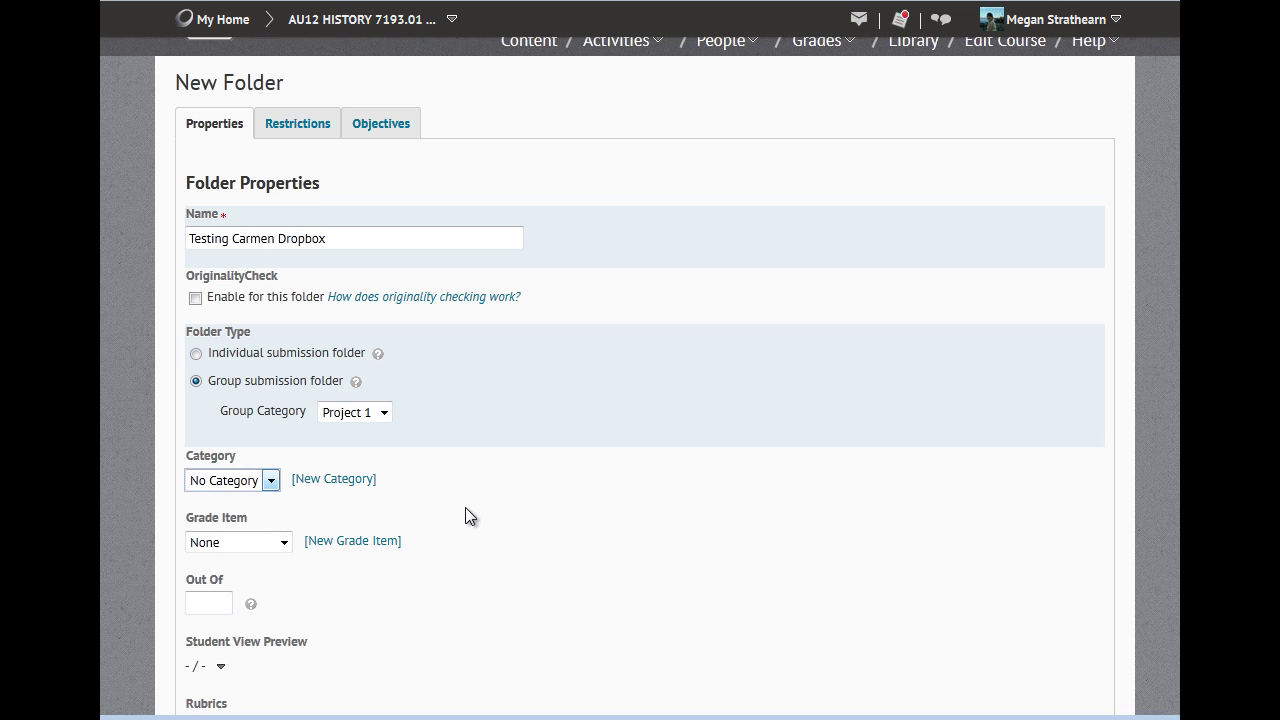
pyautogui.click(285, 542)
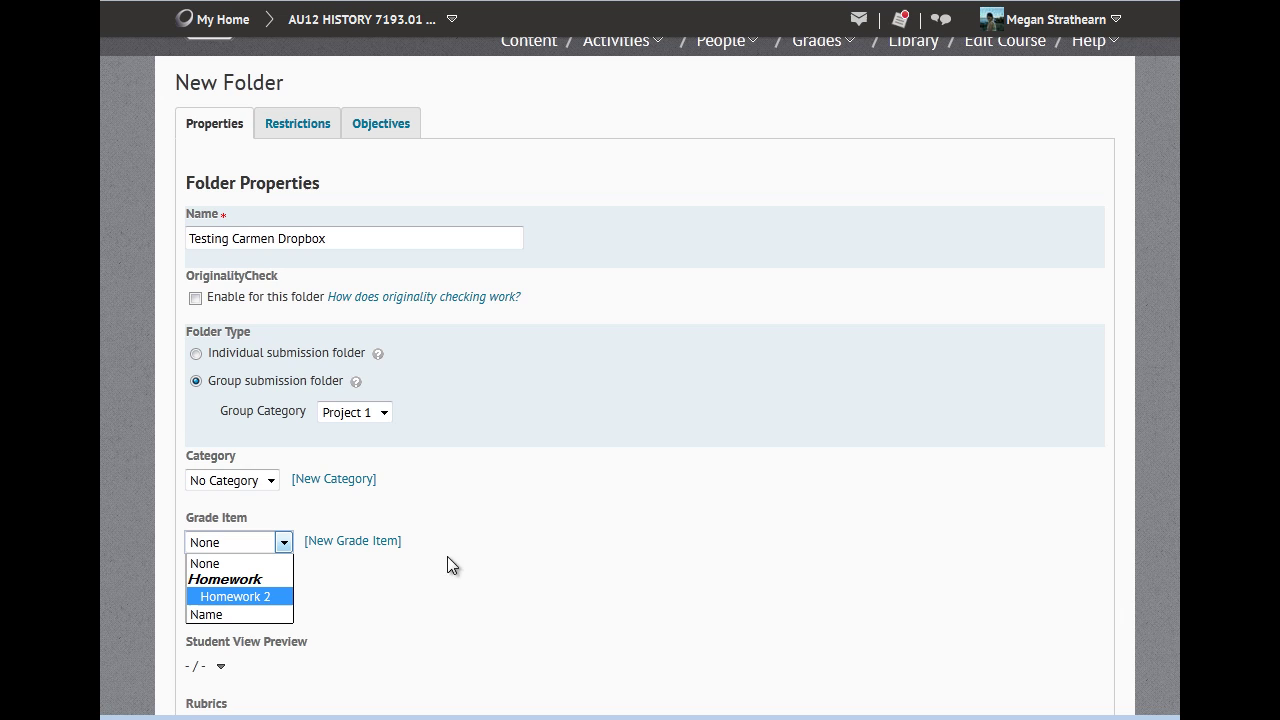
pyautogui.click(498, 596)
pyautogui.scroll(-2, 470, 500)
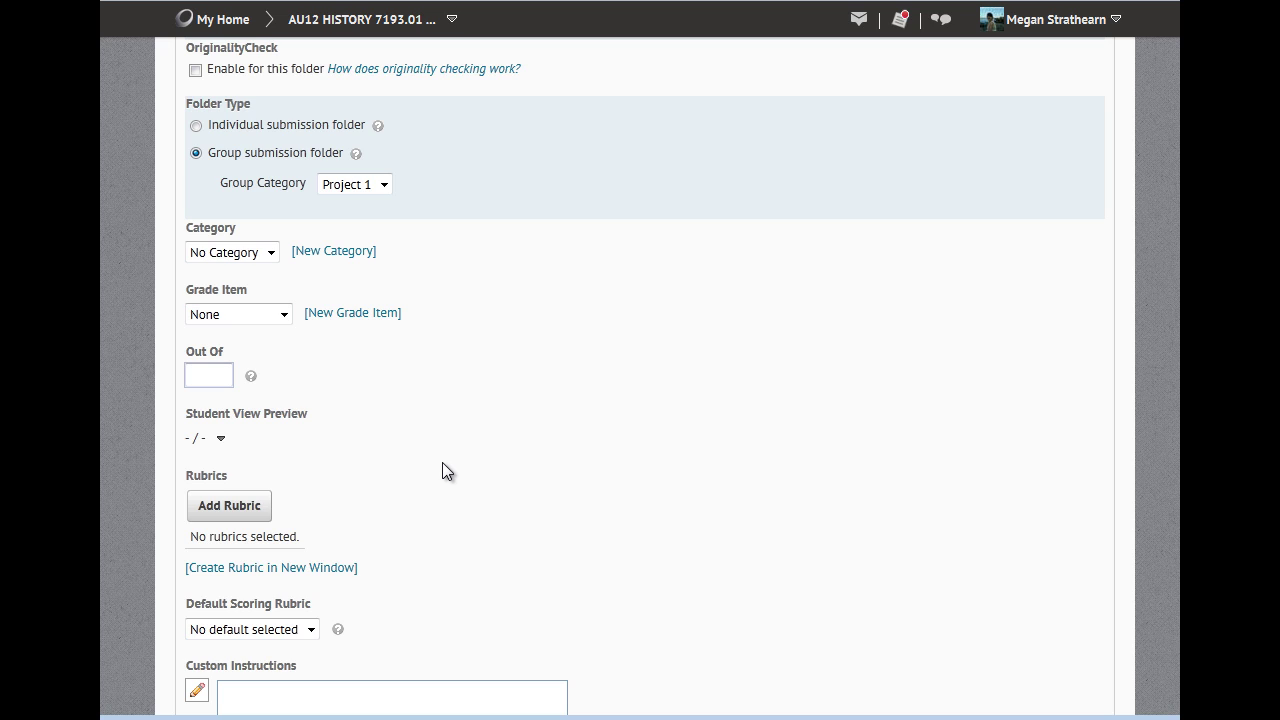
pyautogui.scroll(-1, 442, 471)
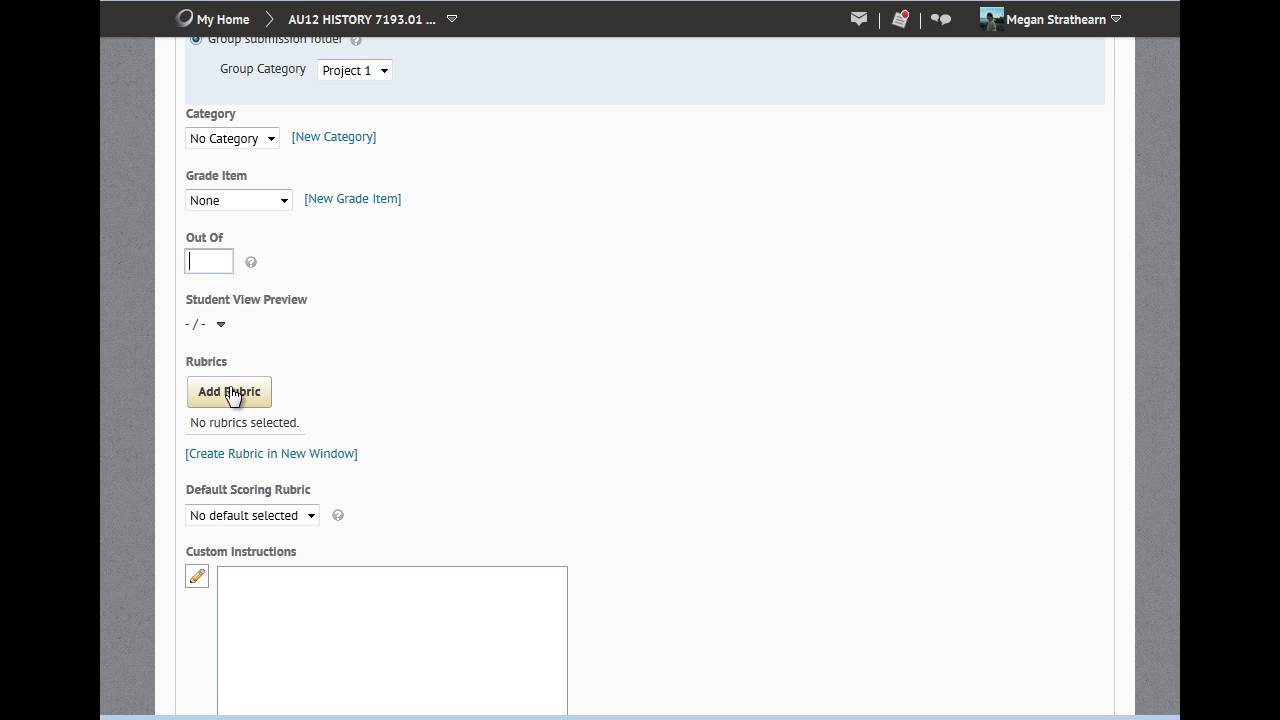
pyautogui.scroll(-2, 754, 537)
pyautogui.scroll(-1, 640, 420)
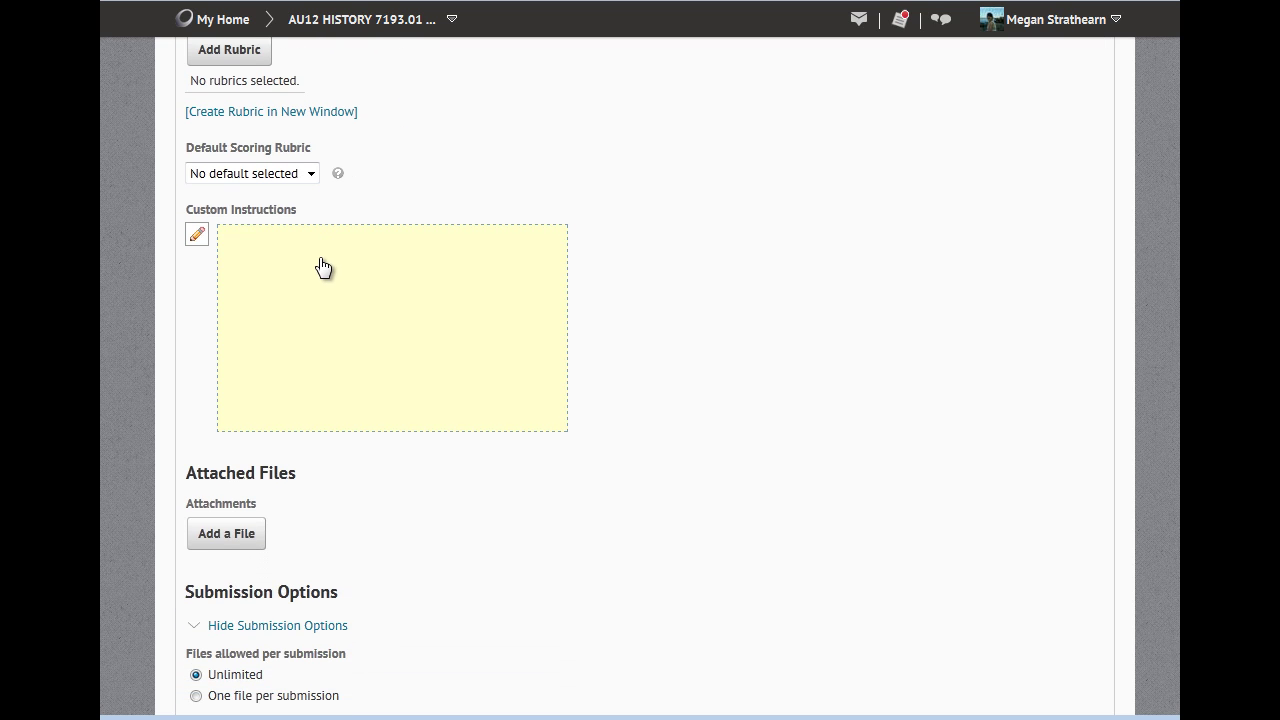
pyautogui.scroll(-1, 450, 290)
pyautogui.scroll(-1, 400, 370)
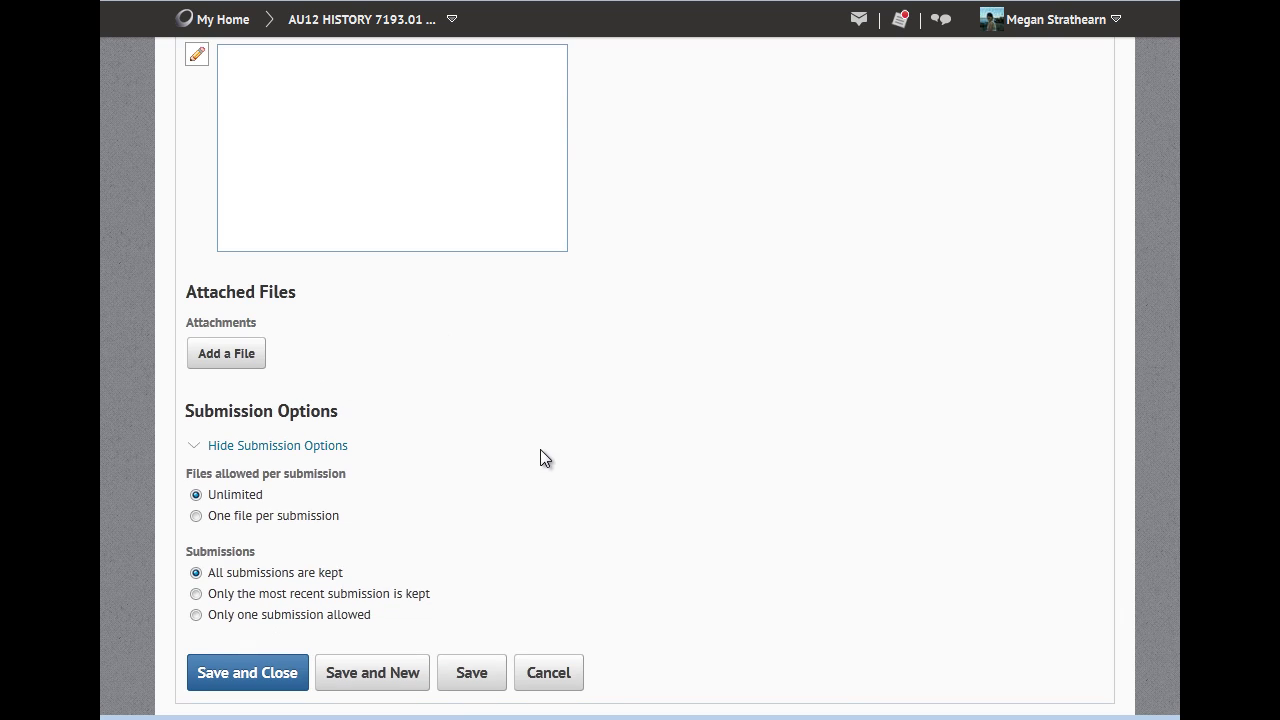
pyautogui.scroll(2, 500, 500)
pyautogui.scroll(-2, 529, 500)
# Enable OriginalityCheck for the folder and disallow other files from being checked against its submissions
pyautogui.scroll(10, 495, 578)
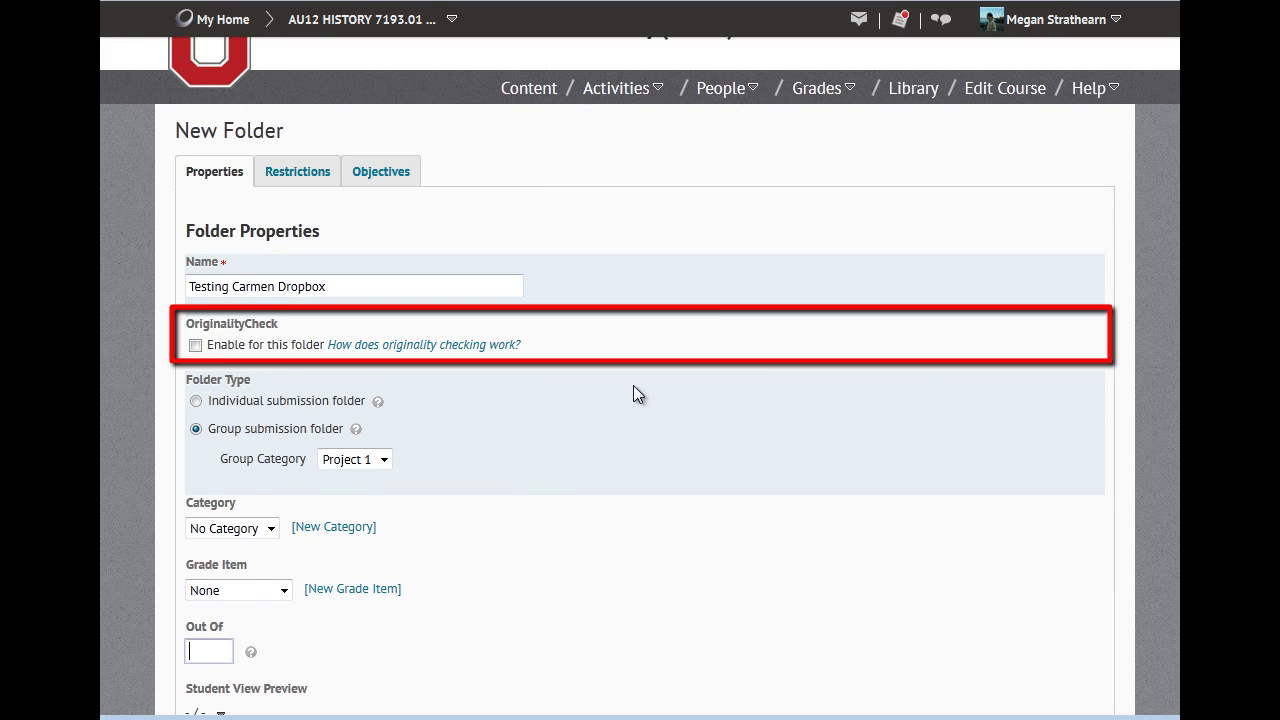
pyautogui.click(195, 345)
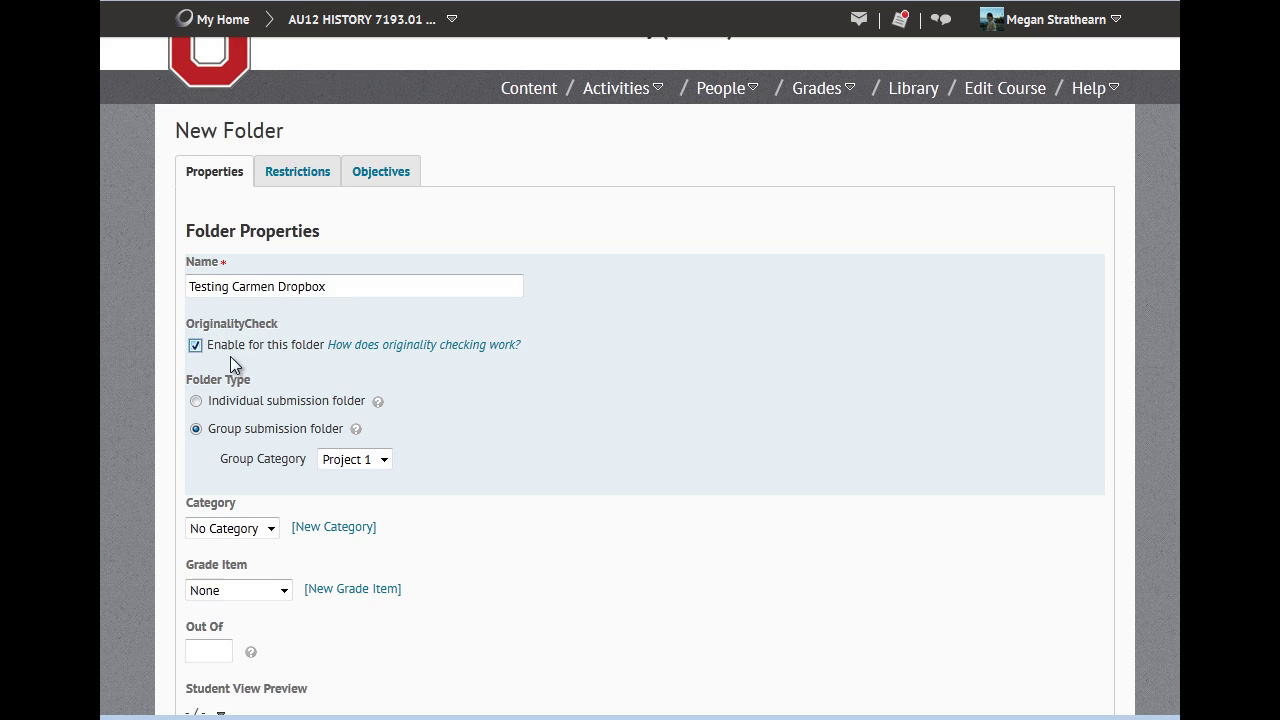
pyautogui.scroll(-1, 389, 443)
pyautogui.scroll(-10, 389, 450)
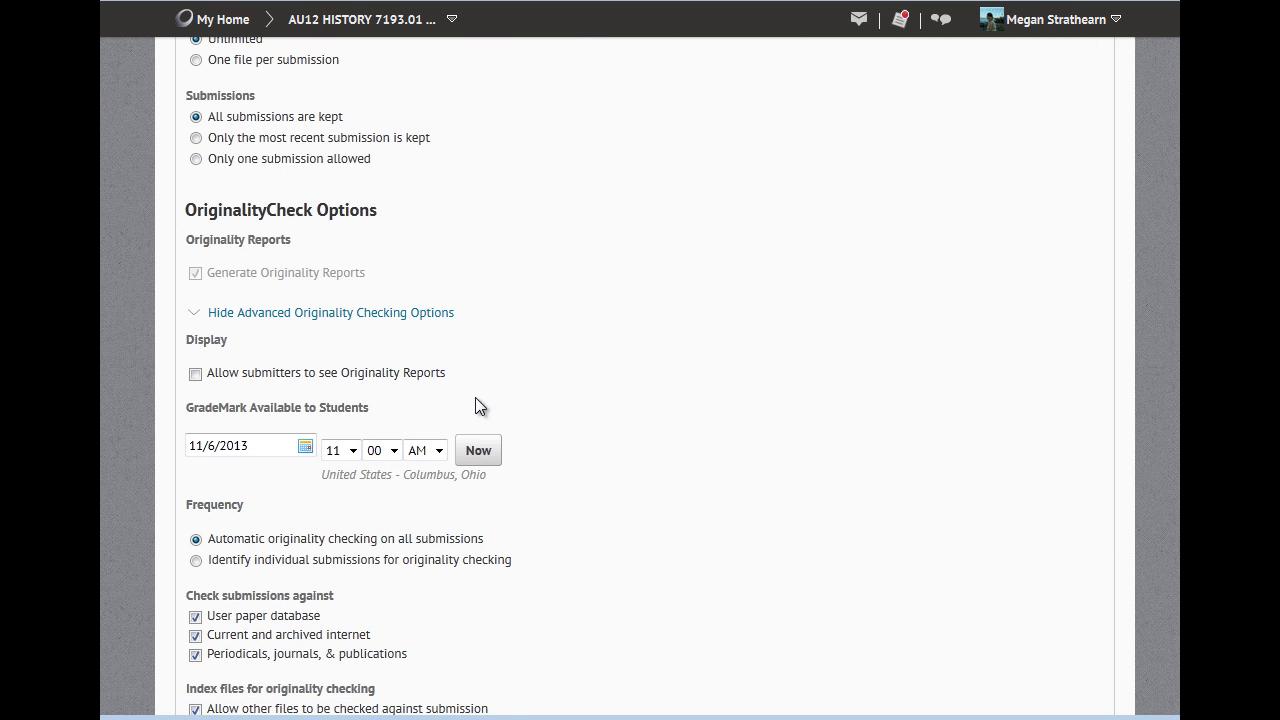
pyautogui.scroll(-1, 481, 340)
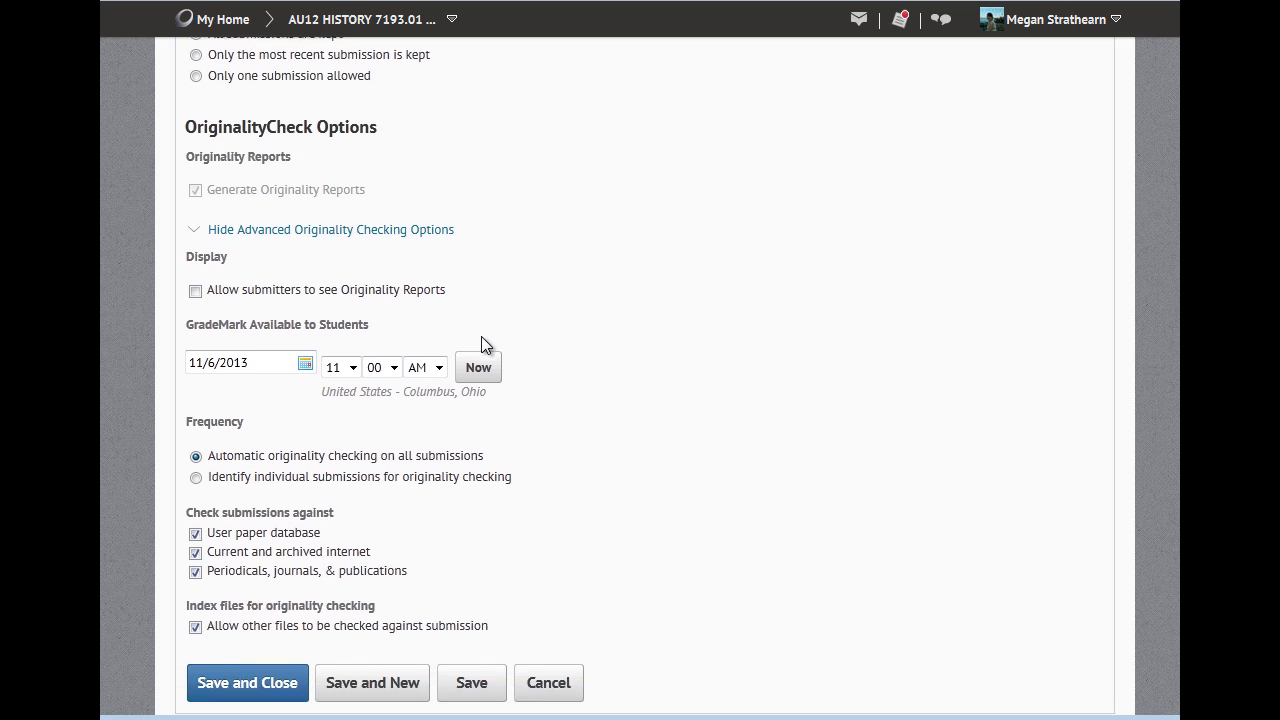
pyautogui.scroll(2, 515, 340)
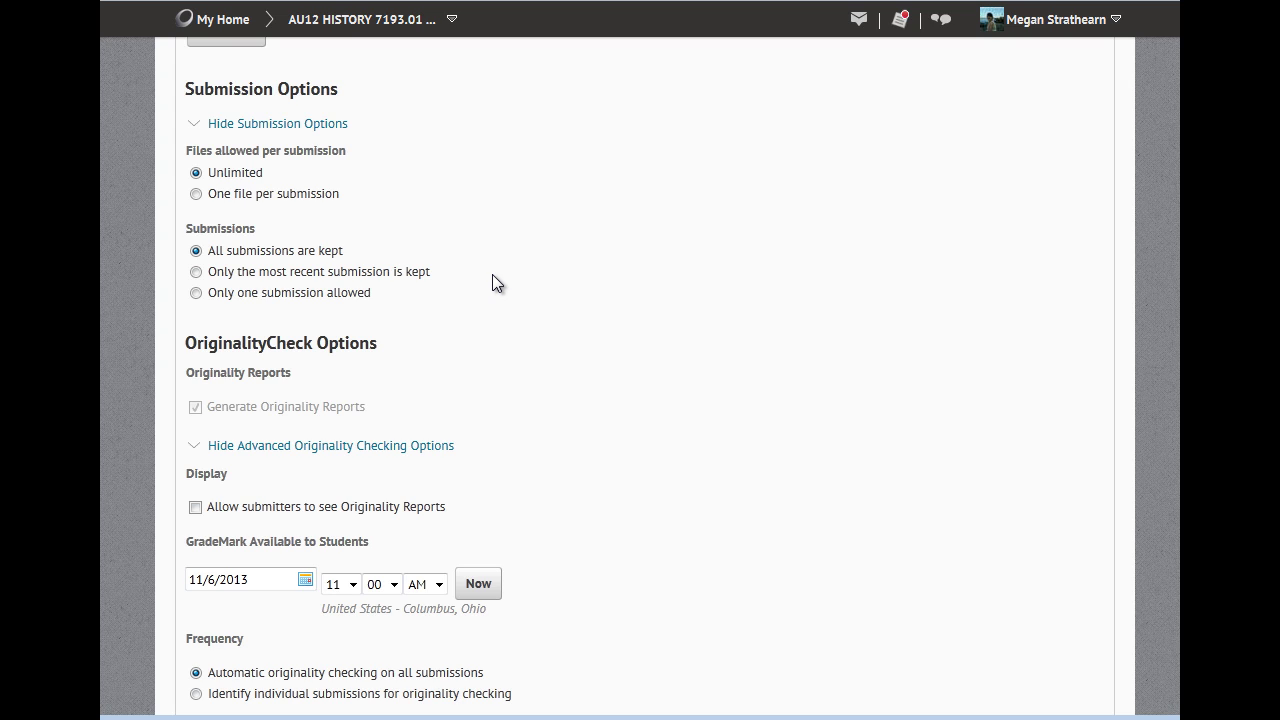
pyautogui.scroll(-3, 492, 284)
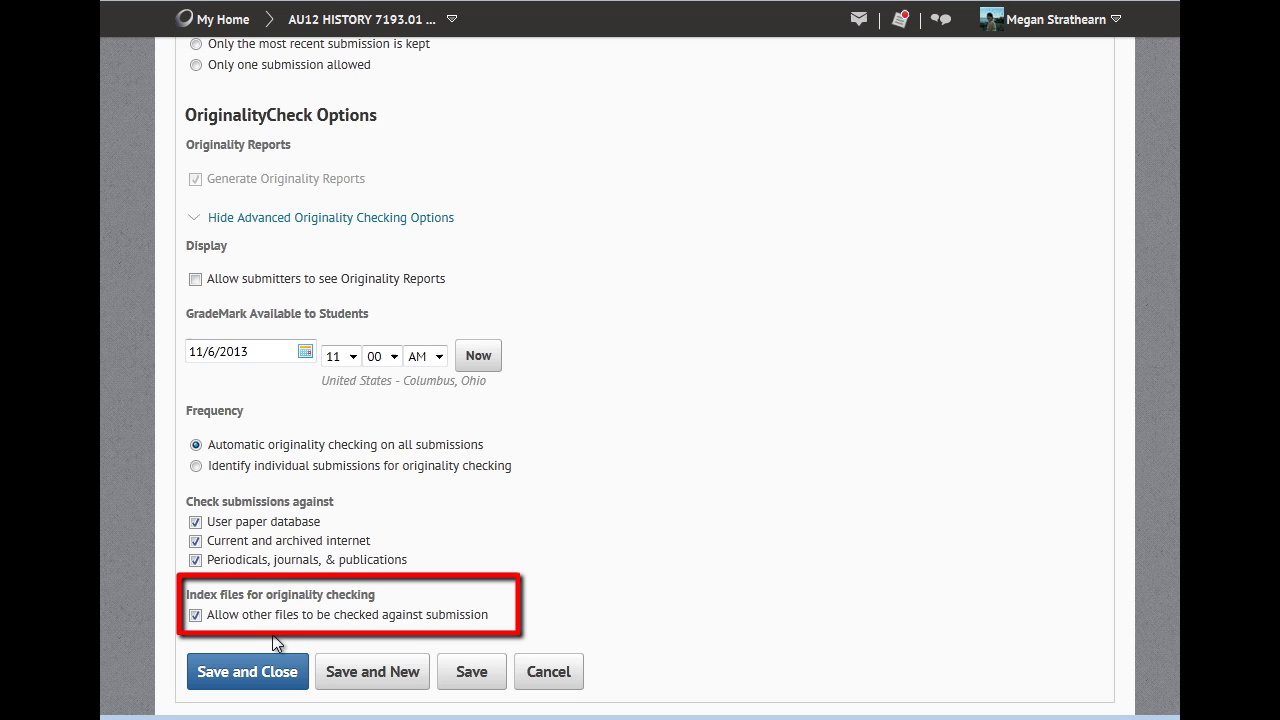
pyautogui.click(195, 615)
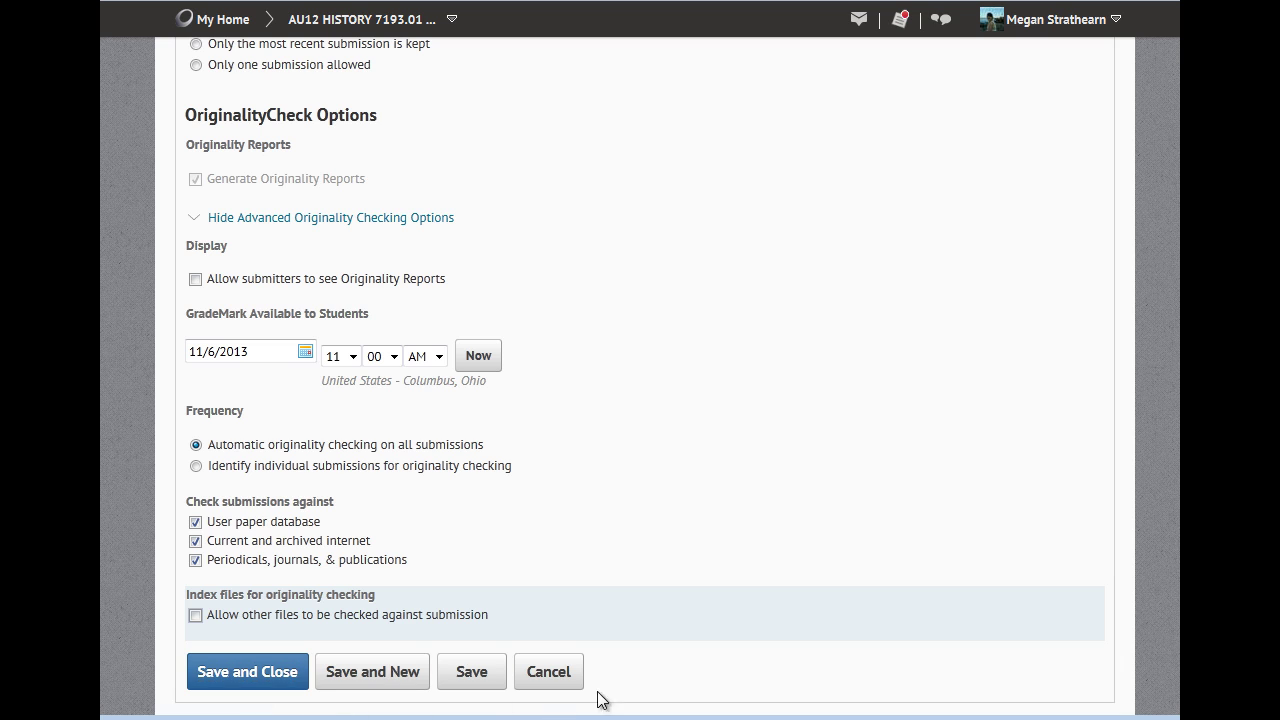
# Save the folder properties, review its availability and special access restrictions, and save and close the folder
pyautogui.click(472, 672)
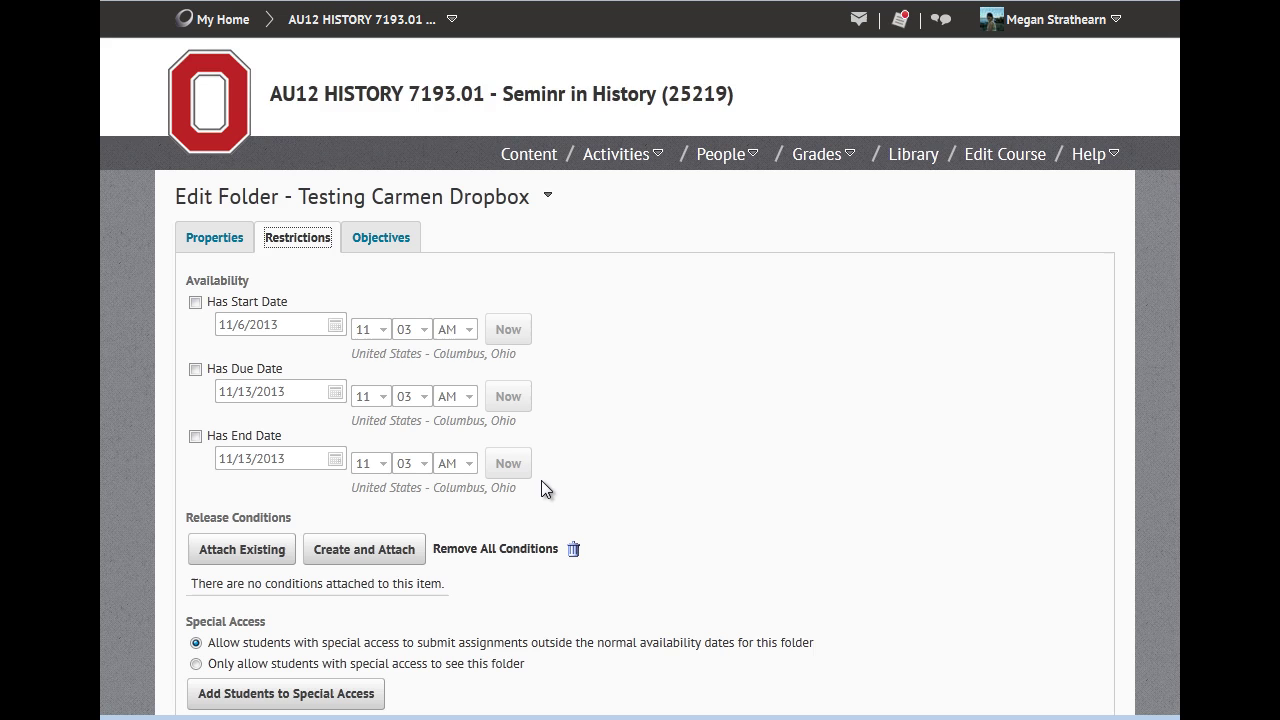
pyautogui.scroll(-2, 541, 485)
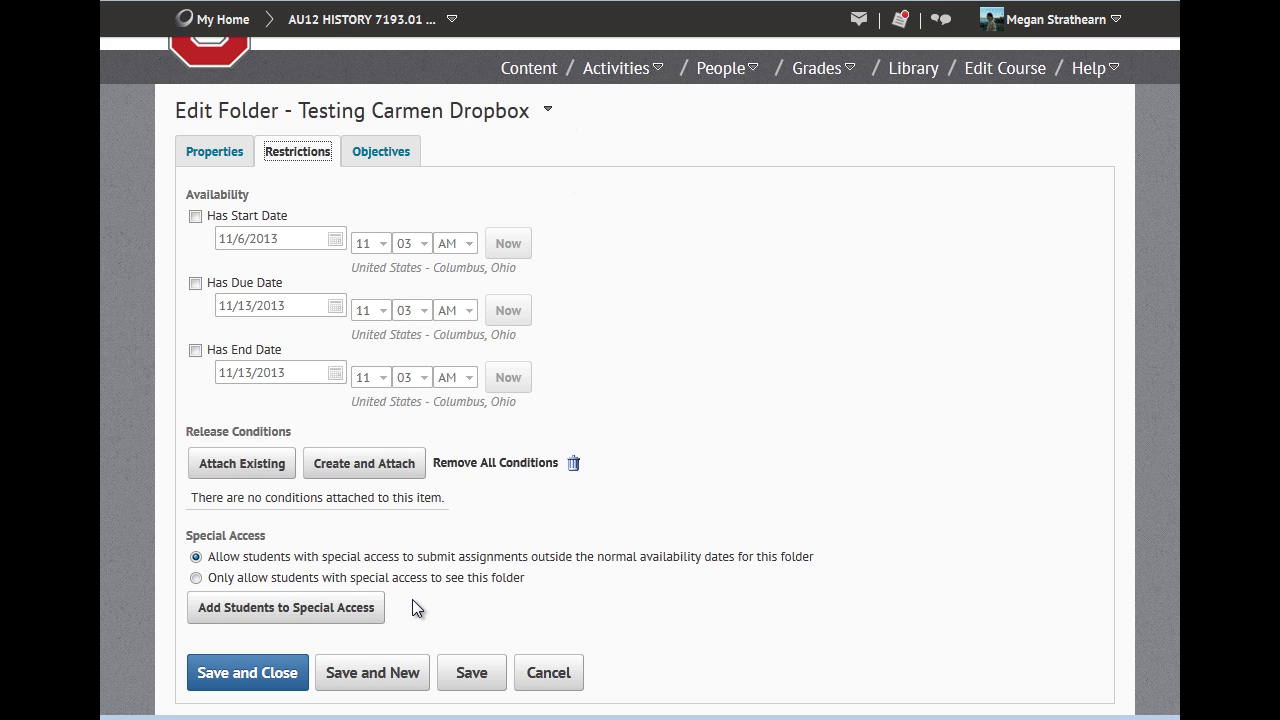
pyautogui.click(250, 674)
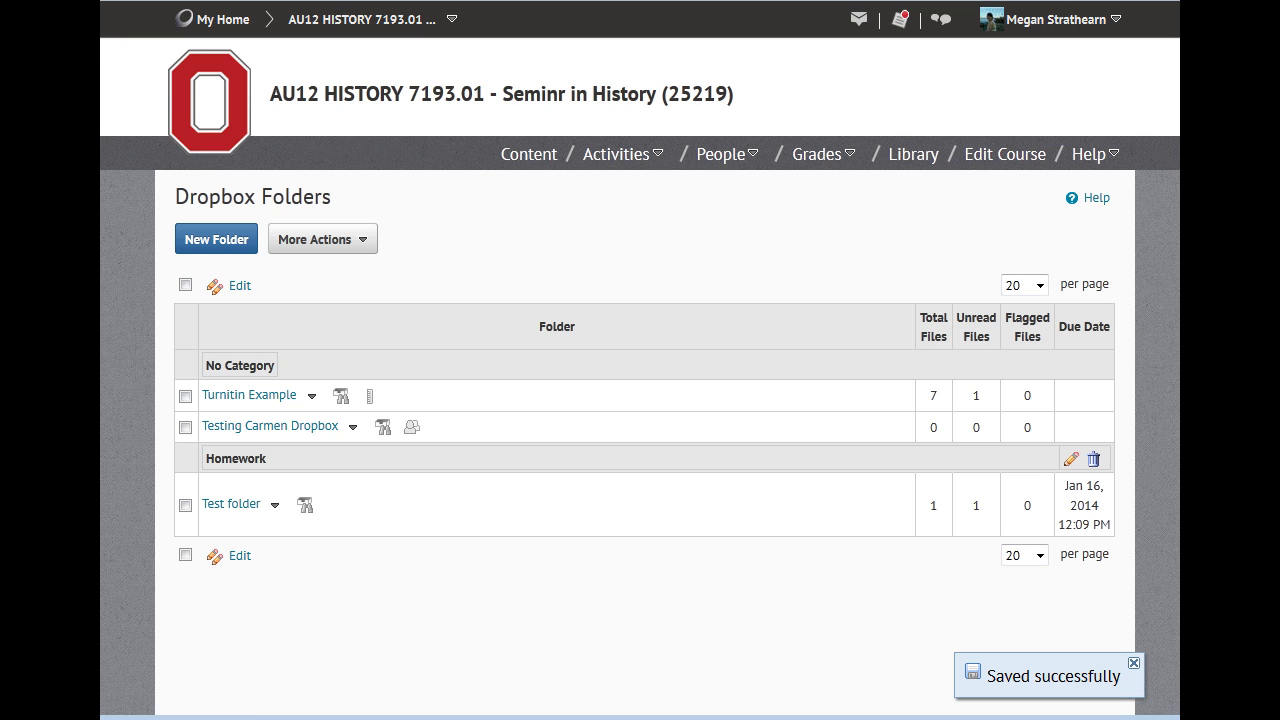